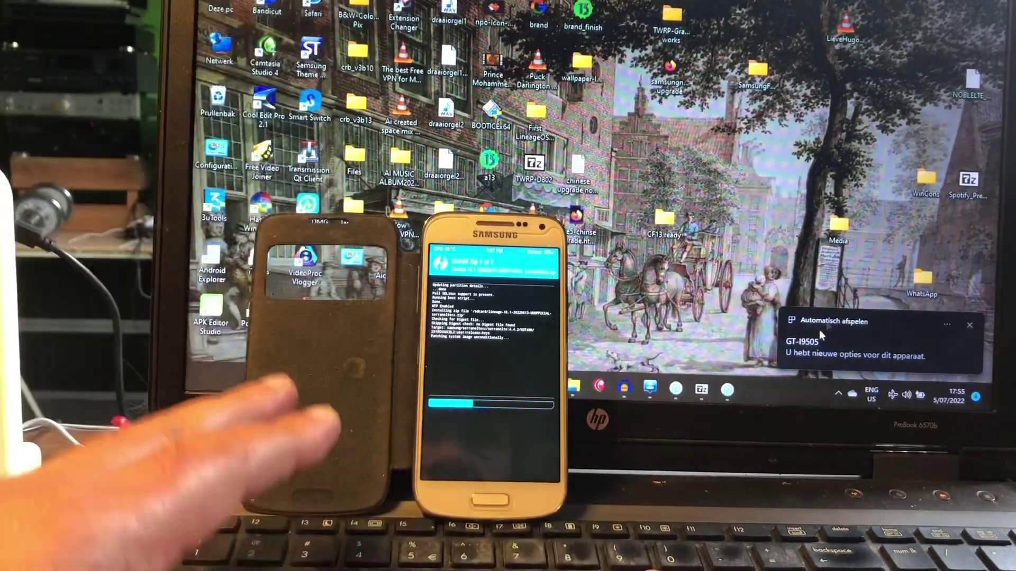
# - From the AutoPlay toast, browse the connected phone's internal shared storage in File Explorer
pyautogui.click(800, 353)
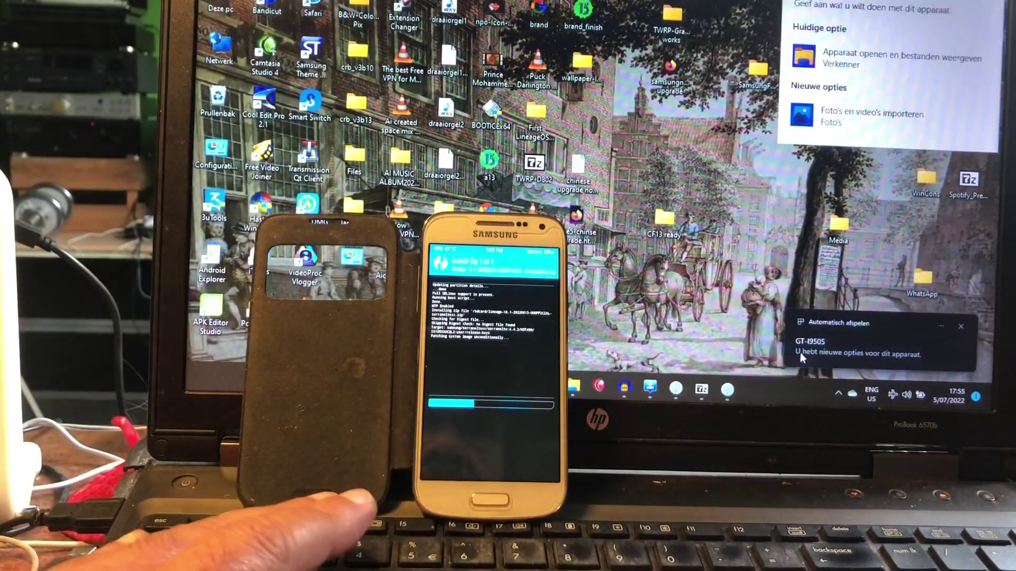
pyautogui.click(836, 58)
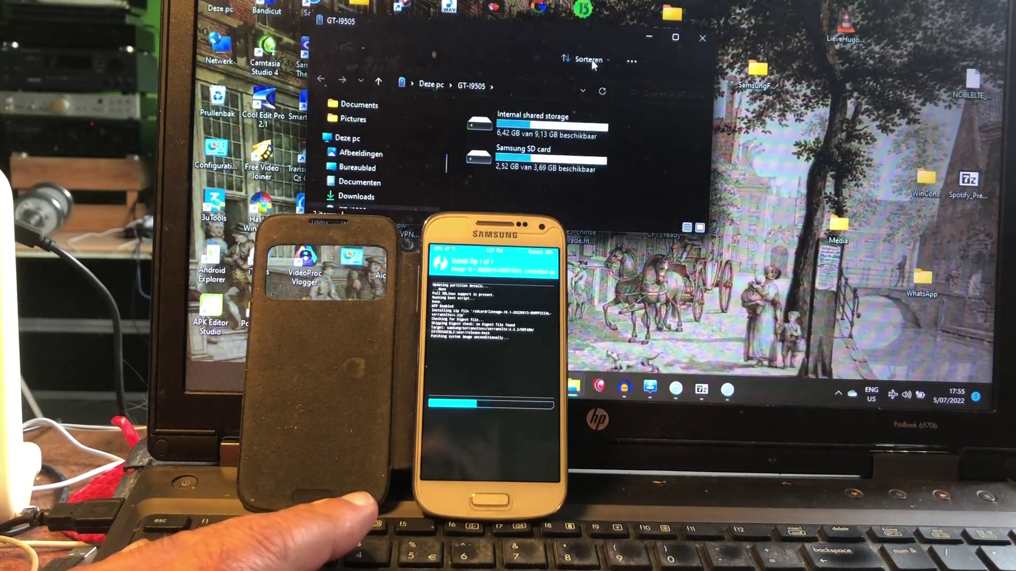
pyautogui.doubleClick(539, 131)
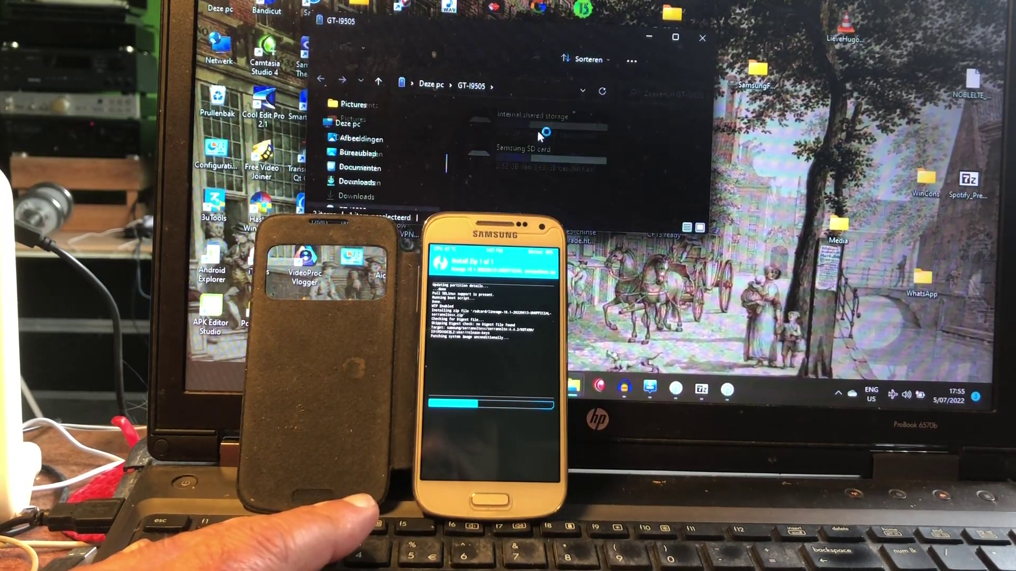
pyautogui.moveTo(499, 40); pyautogui.dragTo(721, 55)
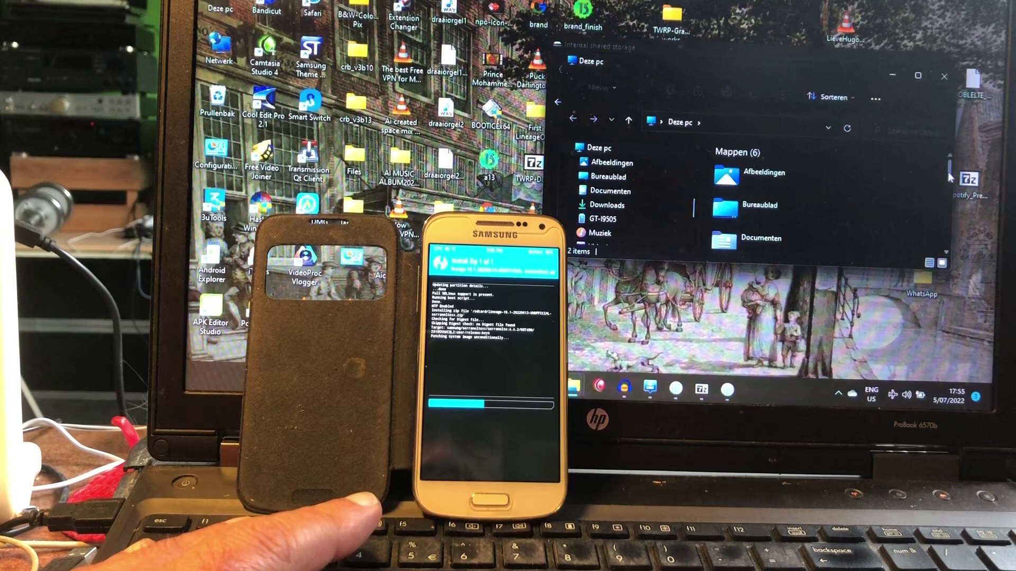
pyautogui.moveTo(948, 172); pyautogui.dragTo(940, 225)
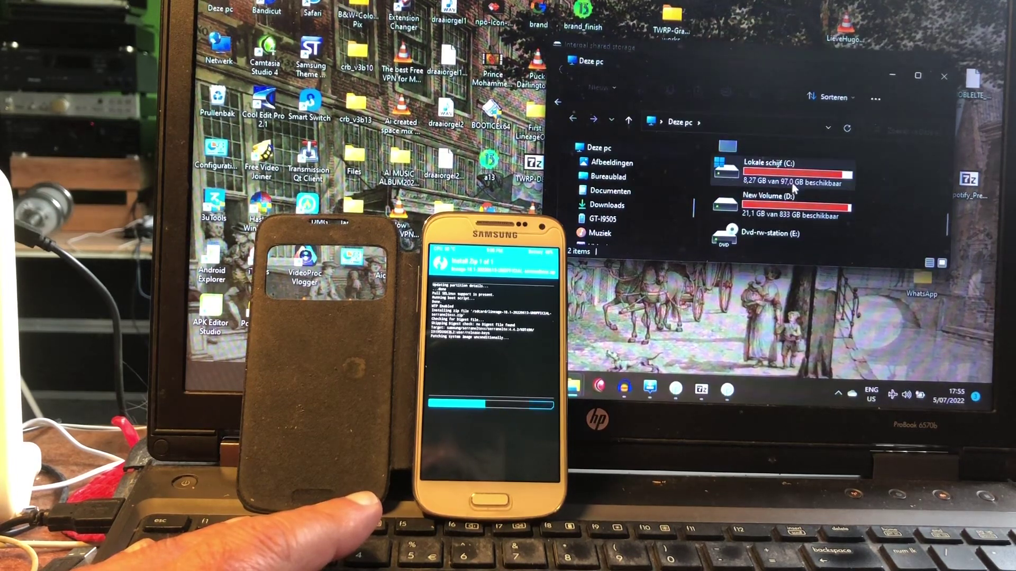
# - Browse New Volume (D:) and select the Optimized-LineageOS-19.1-V6.0 ROM zip
pyautogui.doubleClick(787, 205)
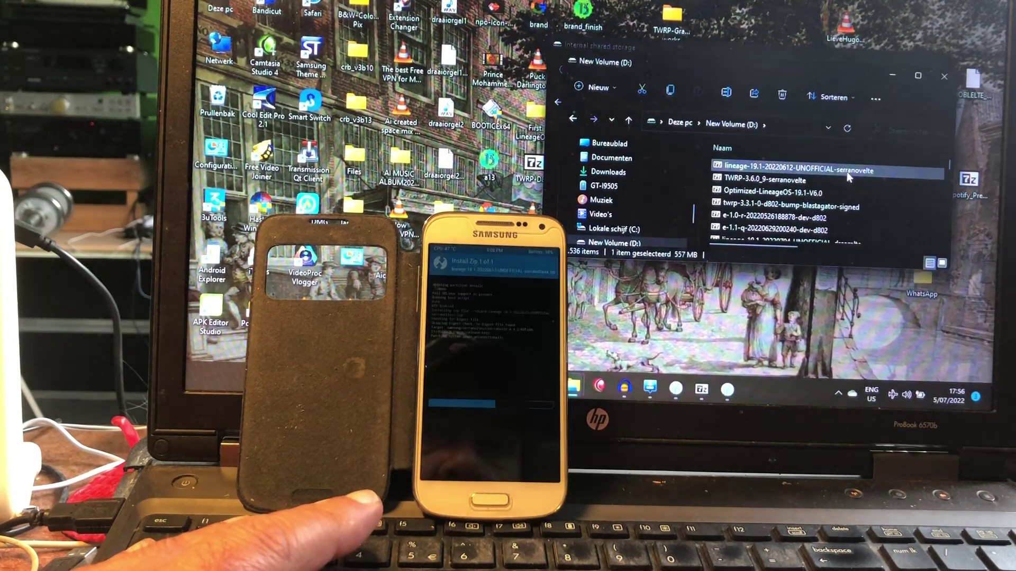
pyautogui.press('Down')
pyautogui.press('Down')
pyautogui.press('Down')
pyautogui.press('Down')
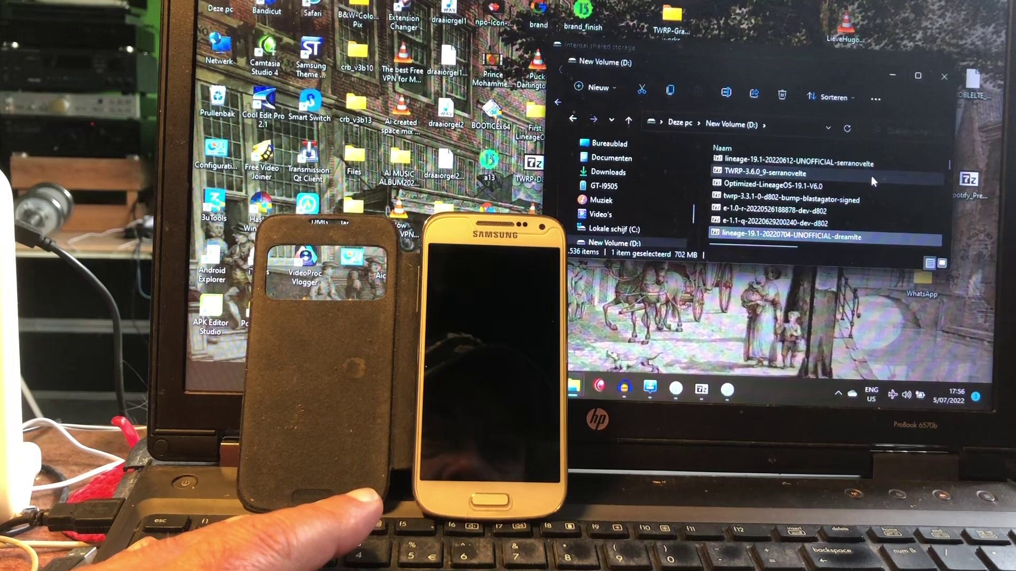
pyautogui.press('Down')
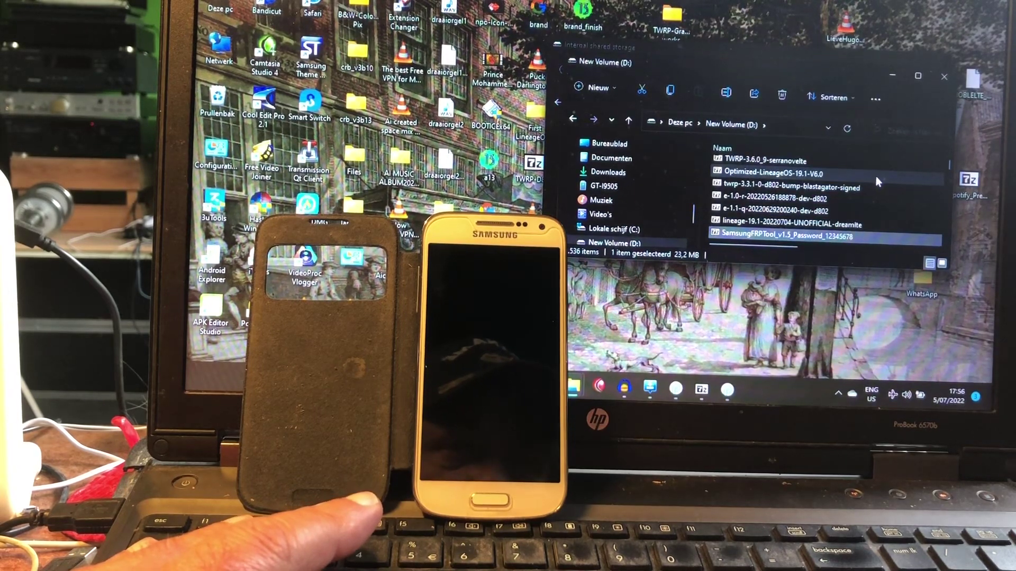
pyautogui.press('Down')
pyautogui.press('Down')
pyautogui.press('Down')
pyautogui.press('Down')
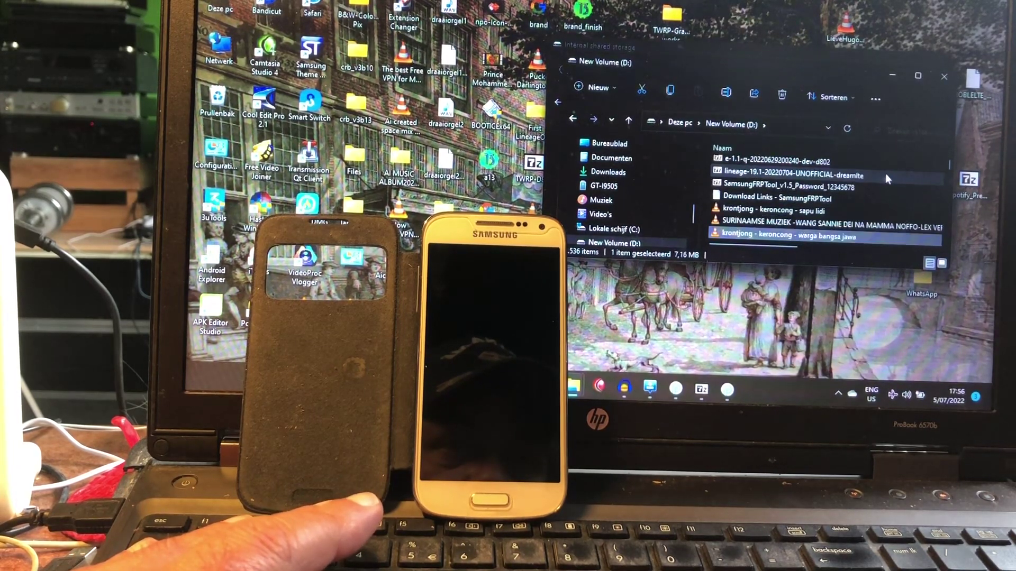
pyautogui.press('Down')
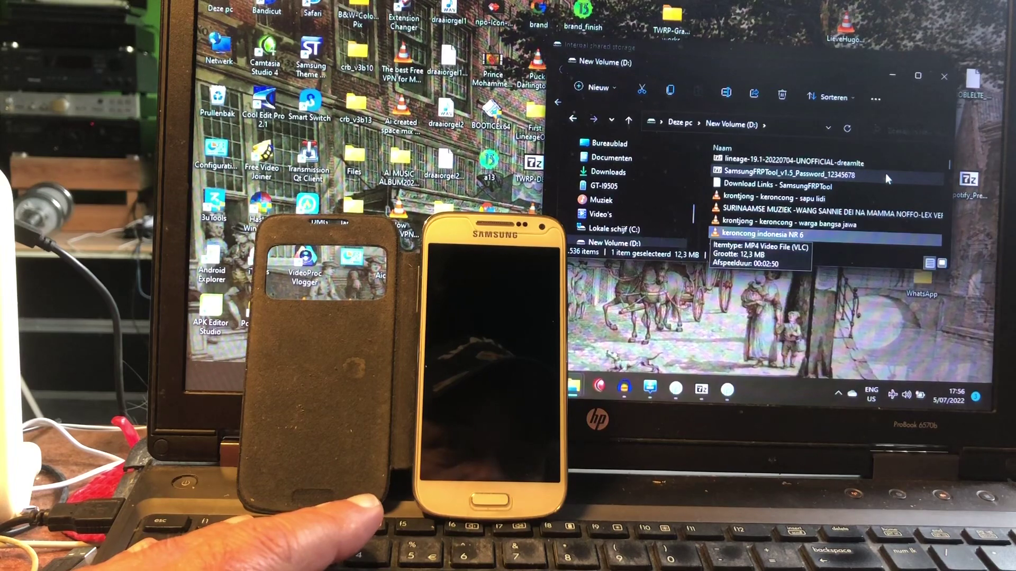
pyautogui.press('Down')
pyautogui.press('Down')
pyautogui.press('Down')
pyautogui.press('Down')
pyautogui.press('Down')
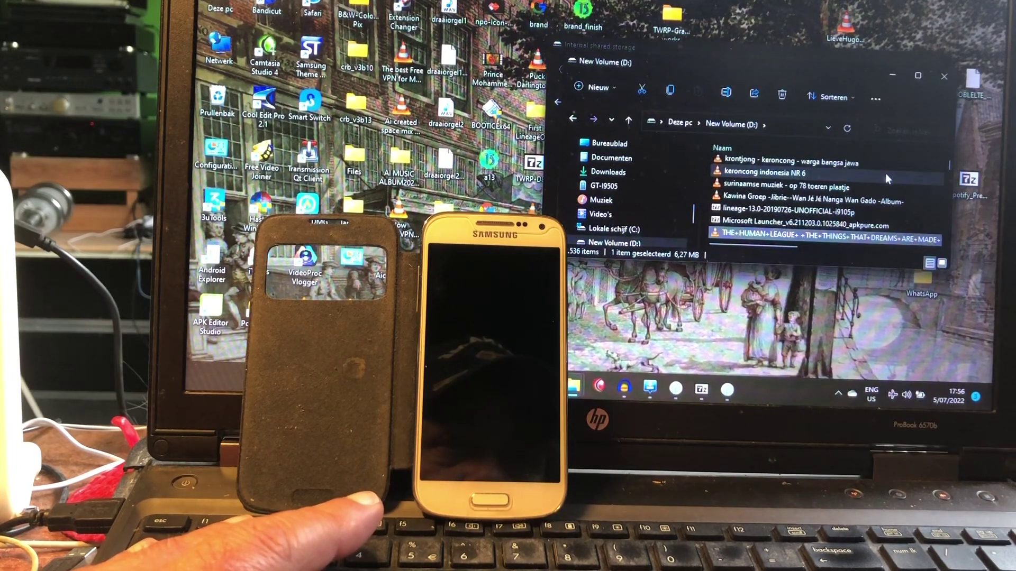
pyautogui.press('Down')
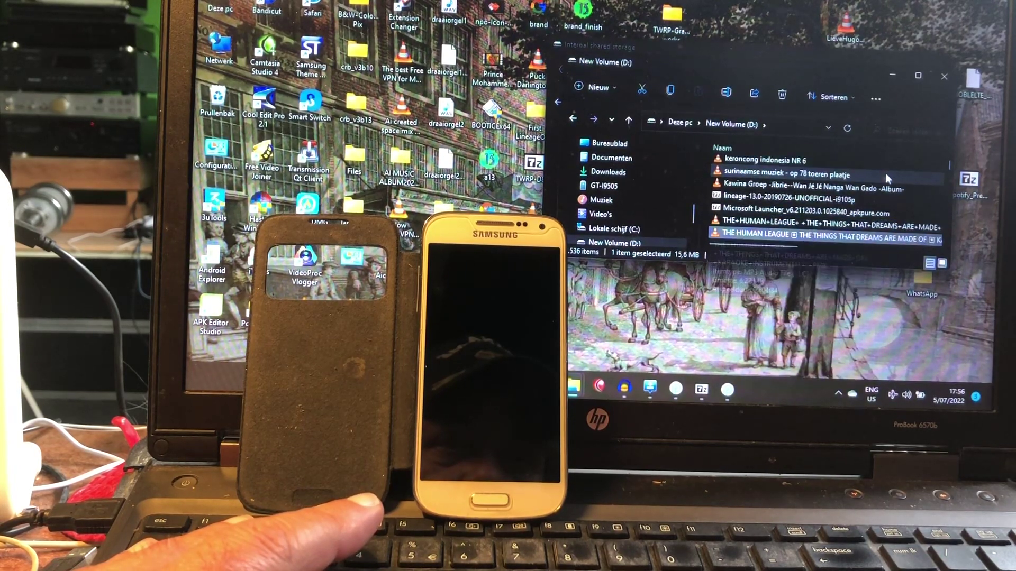
pyautogui.press('Down')
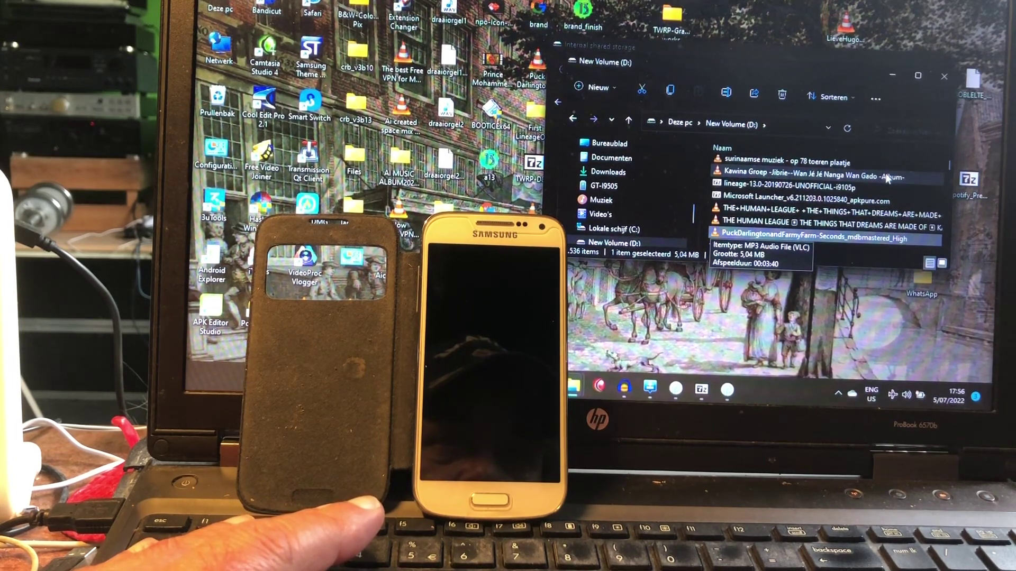
pyautogui.press('Down')
pyautogui.press('Down')
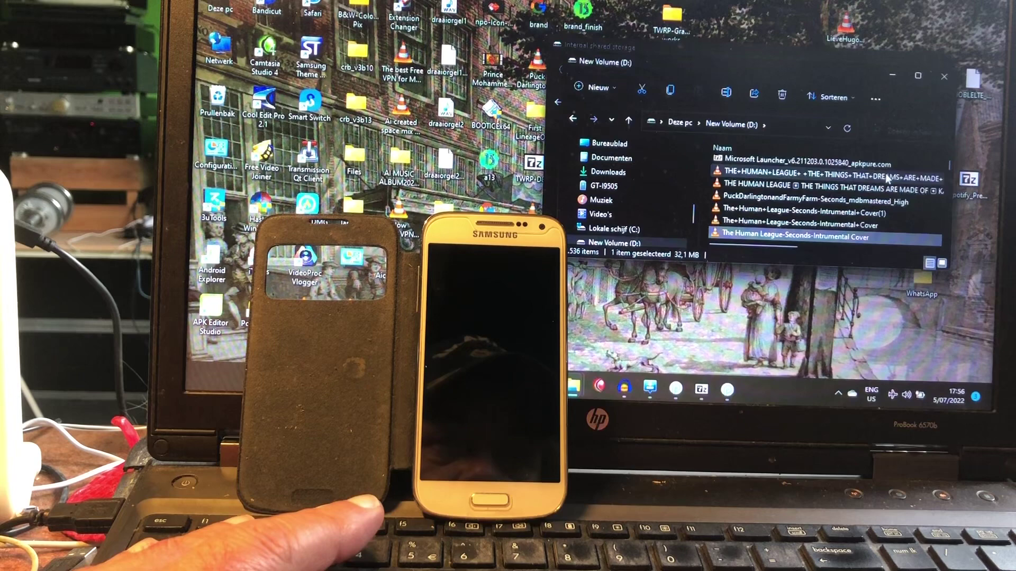
pyautogui.press('Down')
pyautogui.press('Down')
pyautogui.press('Down')
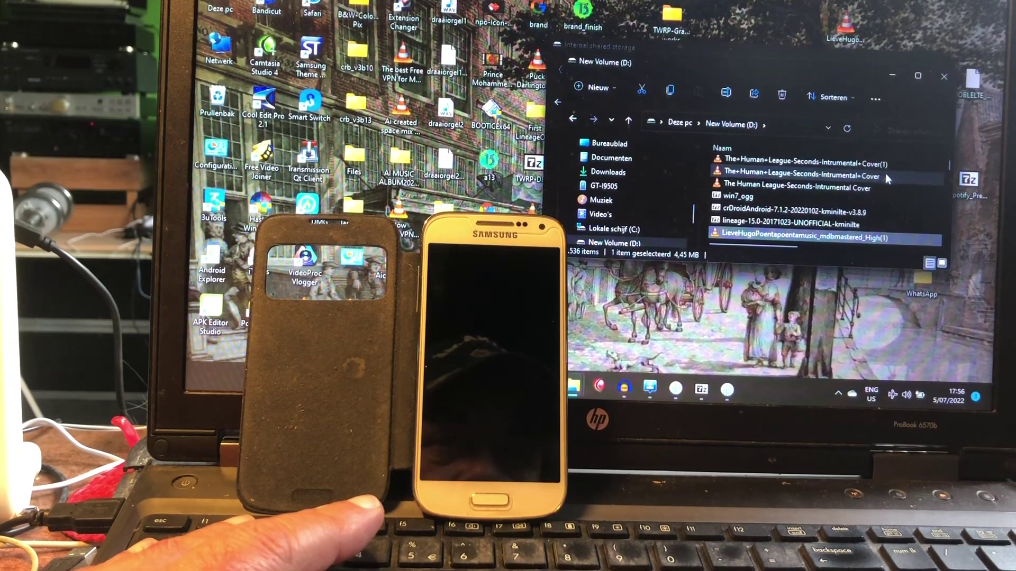
pyautogui.press('Down')
pyautogui.press('Down')
pyautogui.press('Down')
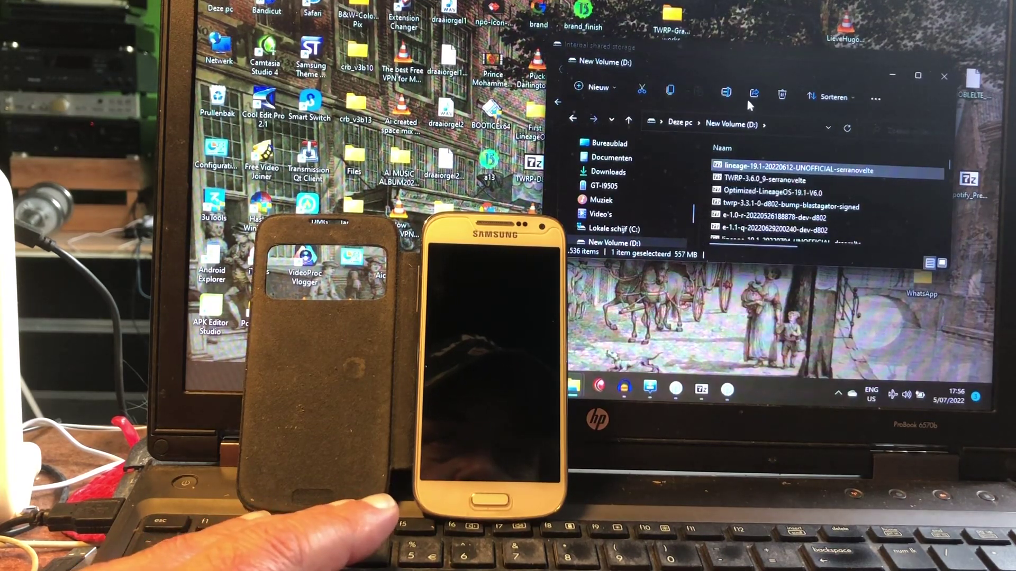
pyautogui.press('Down')
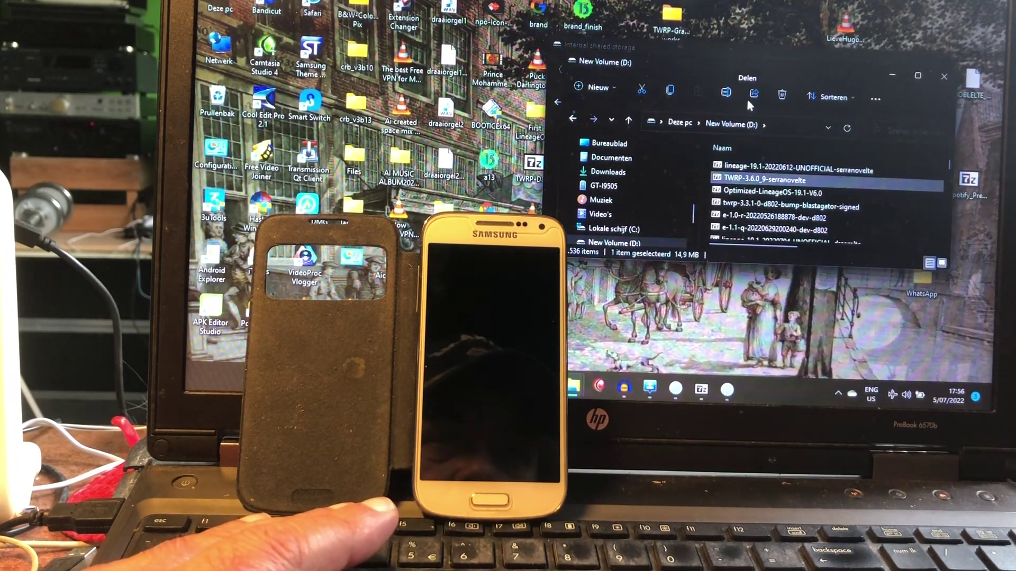
pyautogui.press('Down')
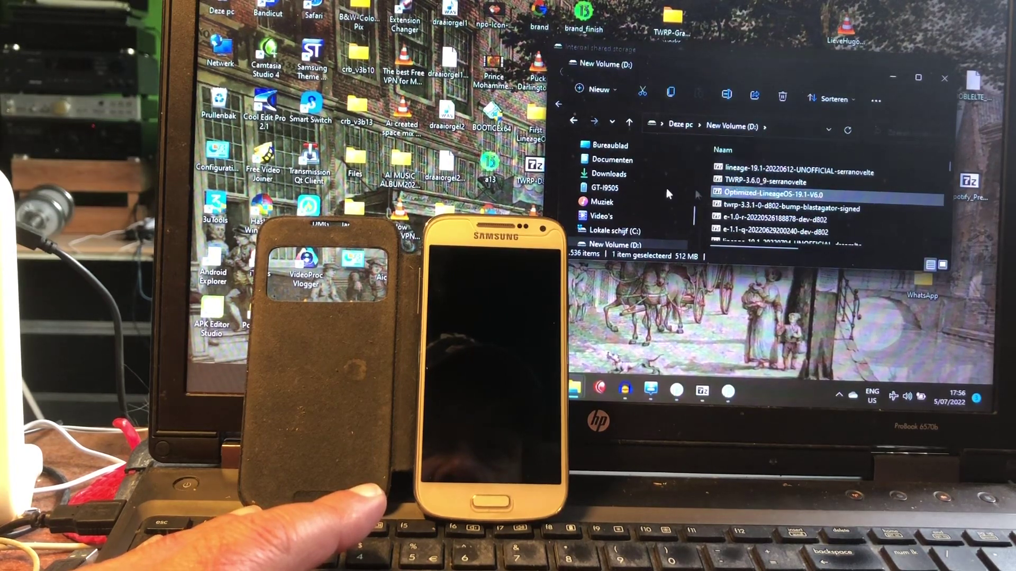
# - Drag the Optimized-LineageOS-19.1-V6.0 zip onto GT-I9505's internal shared storage to copy it
pyautogui.moveTo(755, 197)
pyautogui.mouseDown()
pyautogui.moveTo(619, 188)
pyautogui.moveTo(618, 208)
pyautogui.mouseUp()
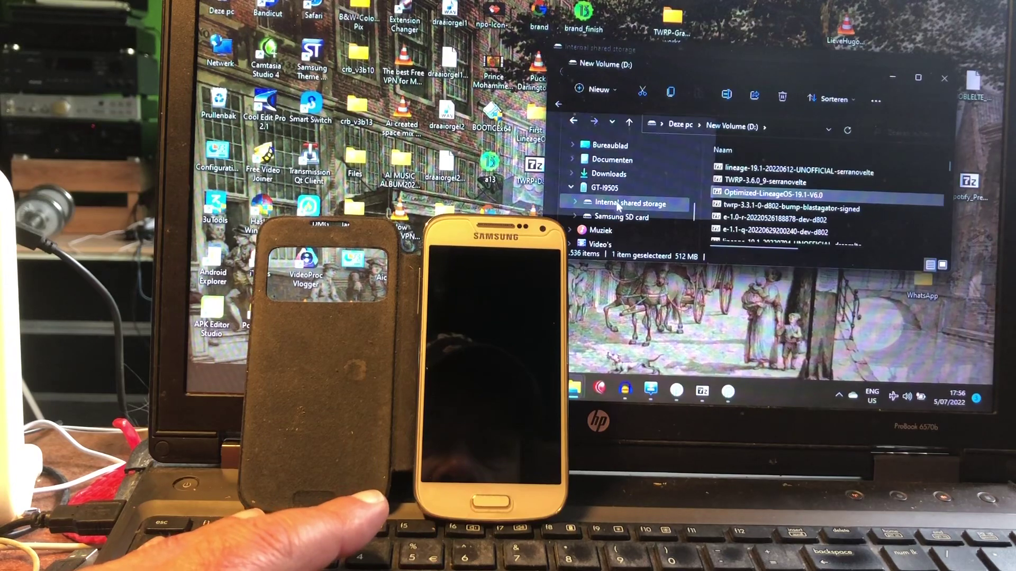